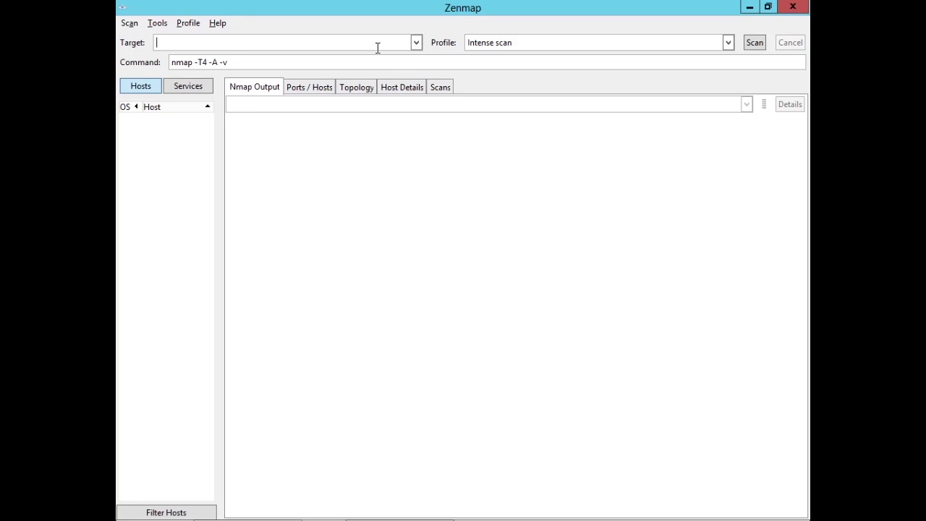
Set the scan target to the address range 192.168.2.1-254.
{"action": "type", "text": "192.168."}
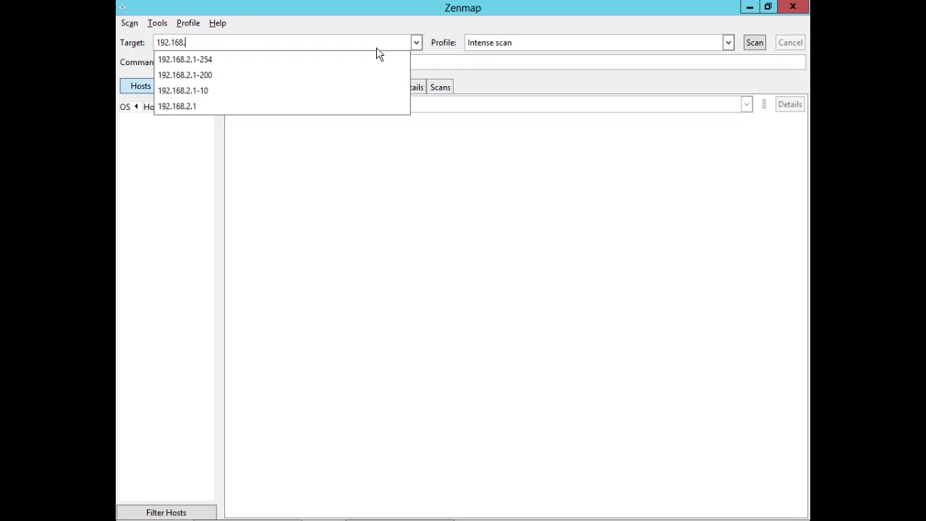
{"action": "type", "text": "2.1-254"}
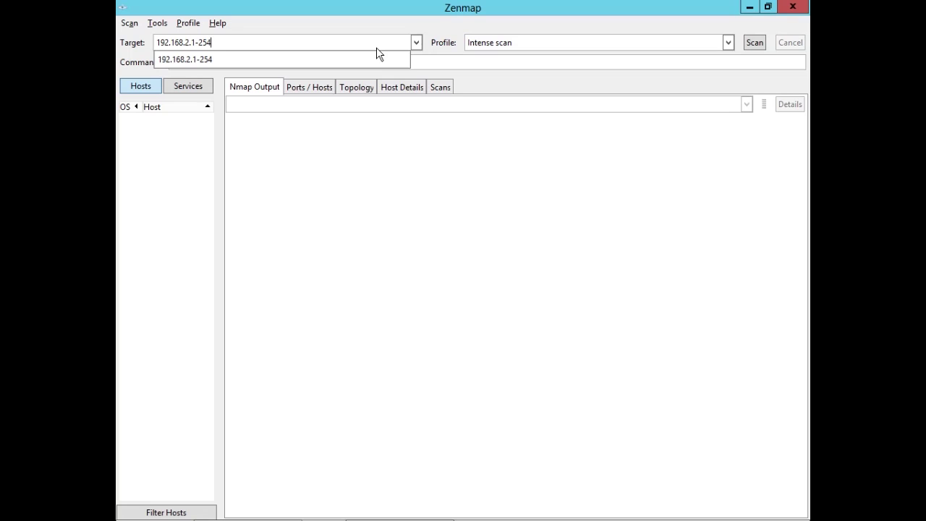
{"action": "key", "text": "Left"}
{"action": "key", "text": "Left"}
{"action": "key", "text": "Left"}
{"action": "key", "text": "Left"}
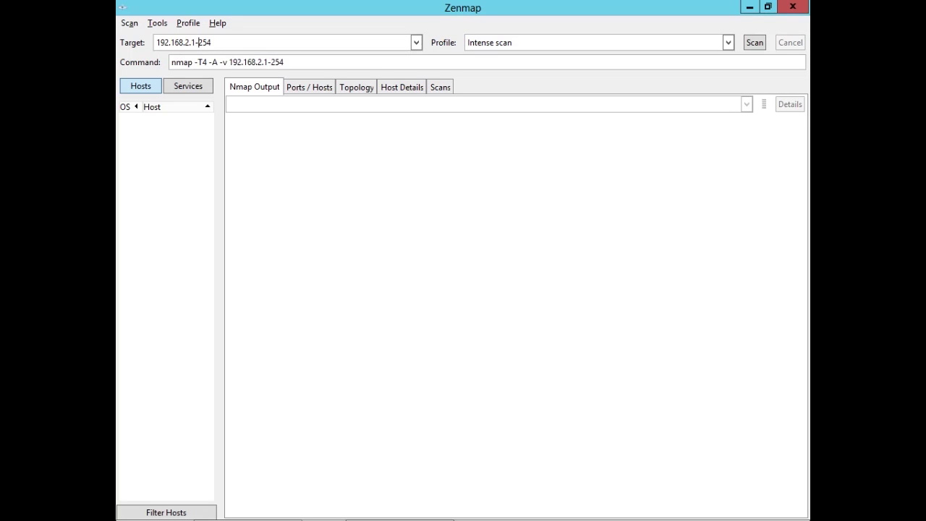
{"action": "key", "text": "Left"}
{"action": "key", "text": "Right"}
{"action": "key", "text": "Right"}
{"action": "key", "text": "Right"}
{"action": "key", "text": "Right"}
{"action": "key", "text": "Right"}
Choose the Quick scan profile and run the scan on the target range.
{"action": "left_click", "coordinate": [728, 43]}
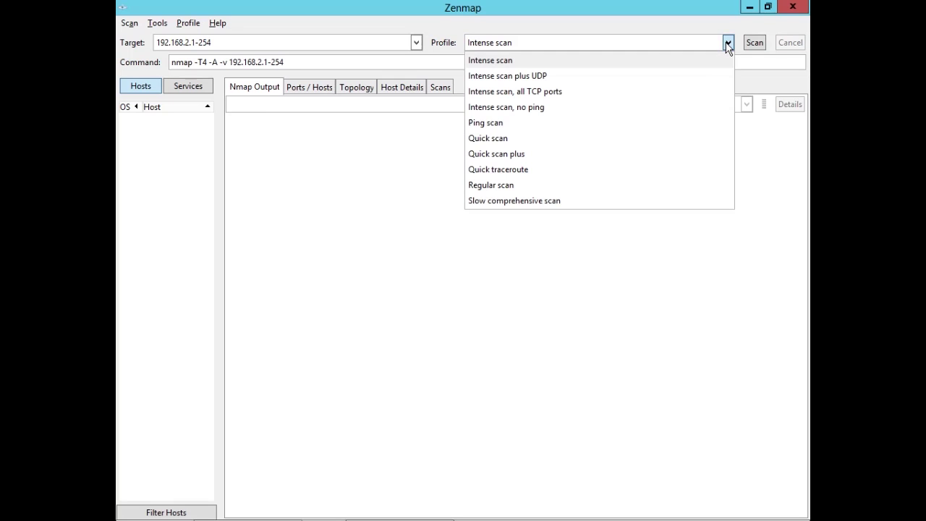
{"action": "left_click", "coordinate": [594, 137]}
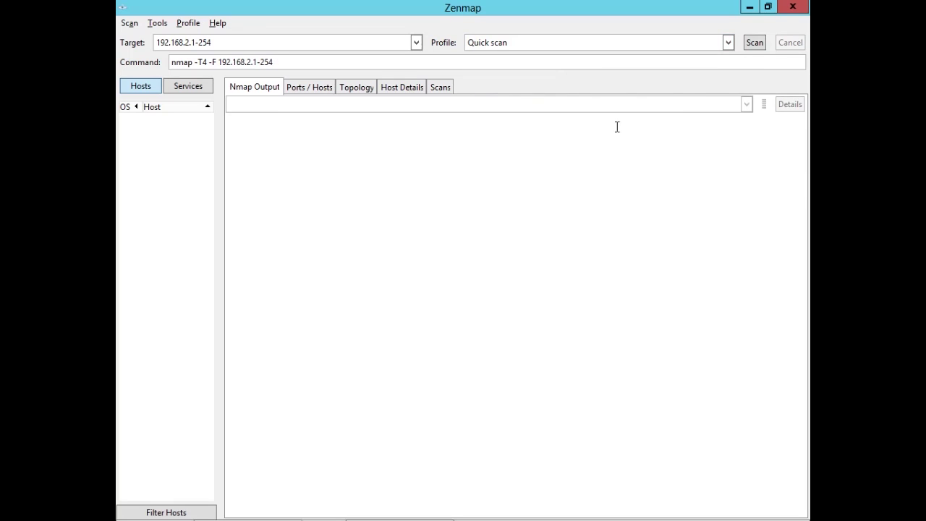
{"action": "left_click", "coordinate": [754, 44]}
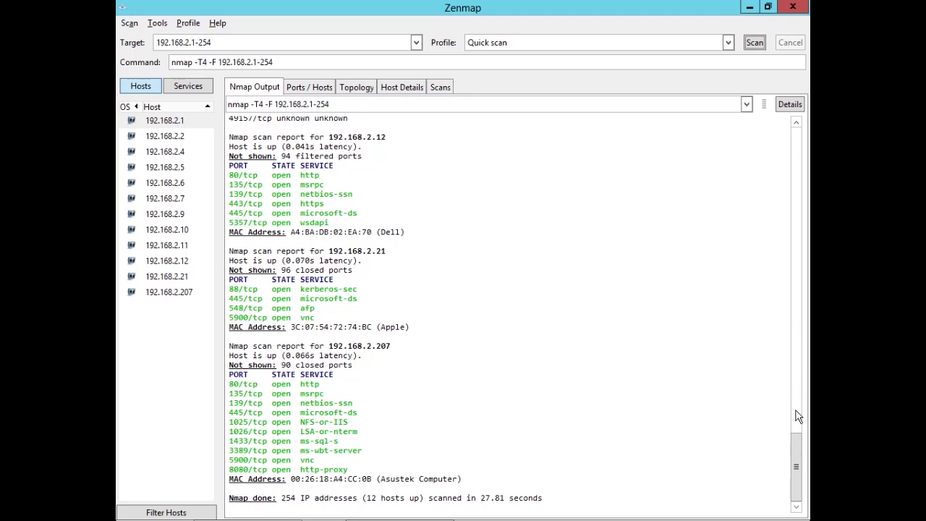
Review the scan output from its beginning, the ports and details of host 192.168.2.1, and the list of scans.
{"action": "left_click_drag", "start_coordinate": [797, 416], "coordinate": [797, 134]}
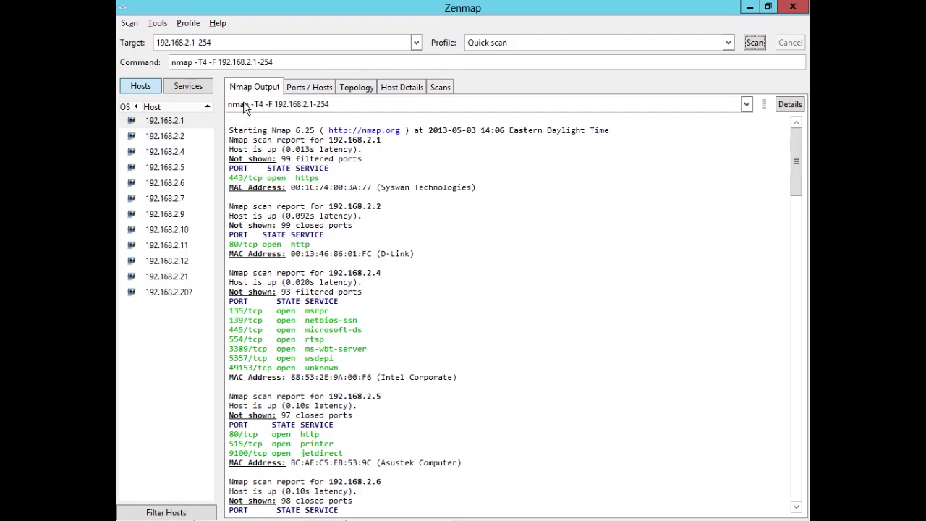
{"action": "left_click", "coordinate": [297, 84]}
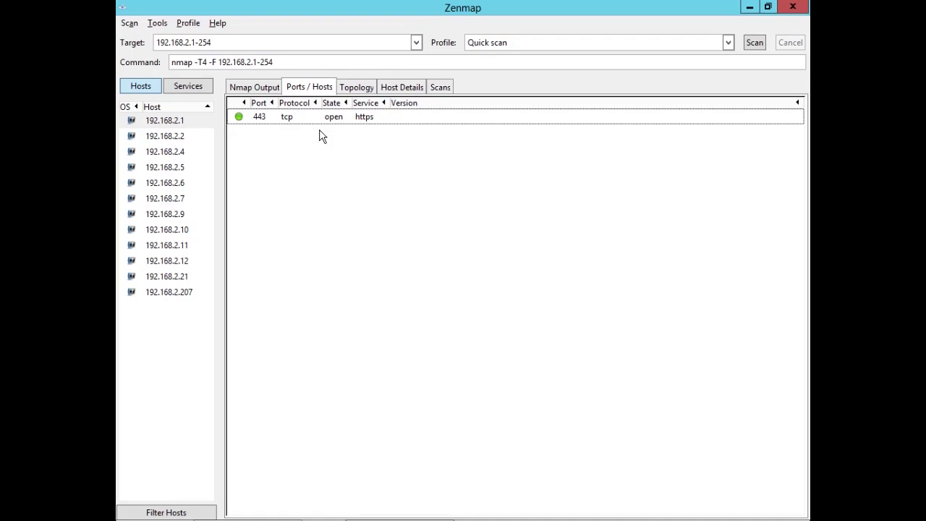
{"action": "left_click", "coordinate": [392, 92]}
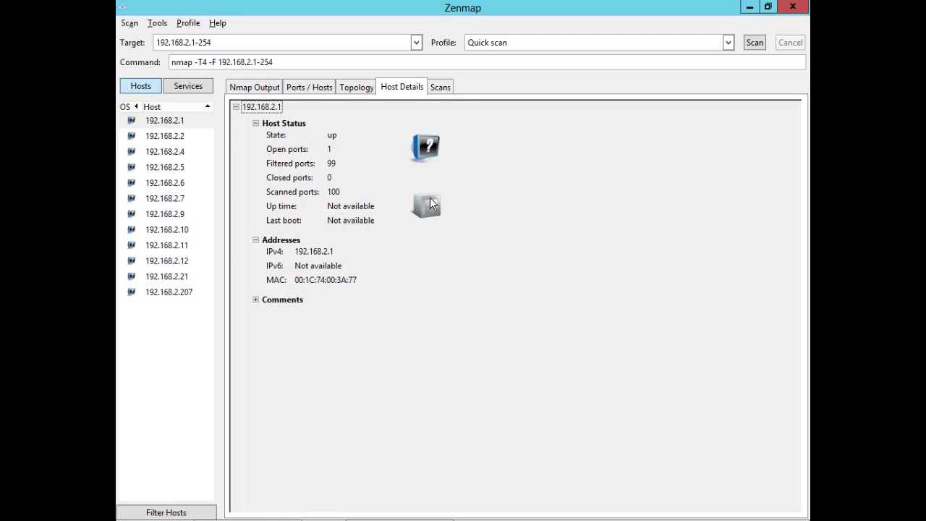
{"action": "left_click", "coordinate": [439, 88]}
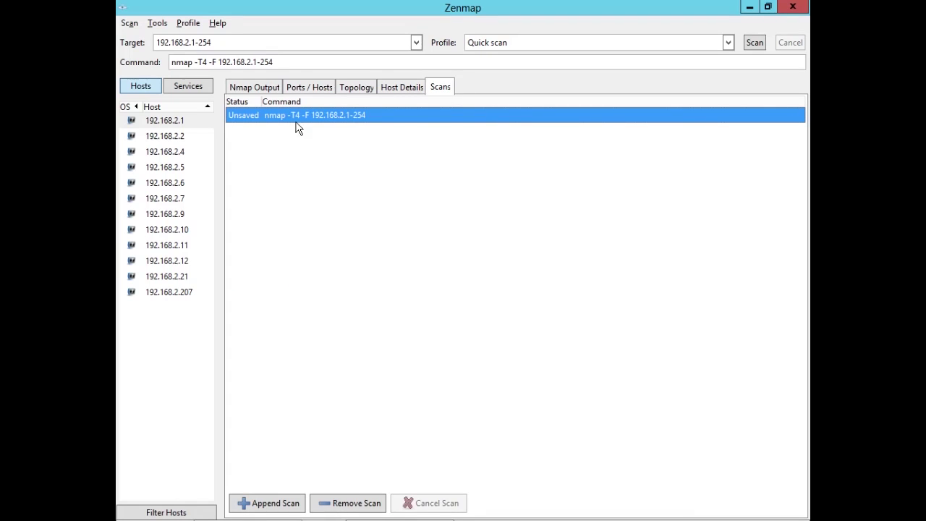
View the network topology of the scanned hosts with the Fisheye display turned on.
{"action": "left_click", "coordinate": [307, 88]}
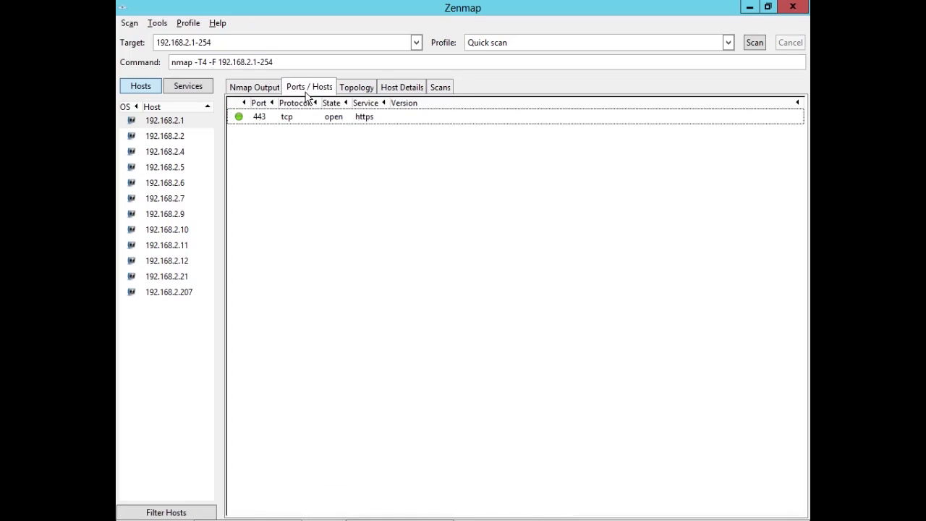
{"action": "left_click", "coordinate": [355, 88]}
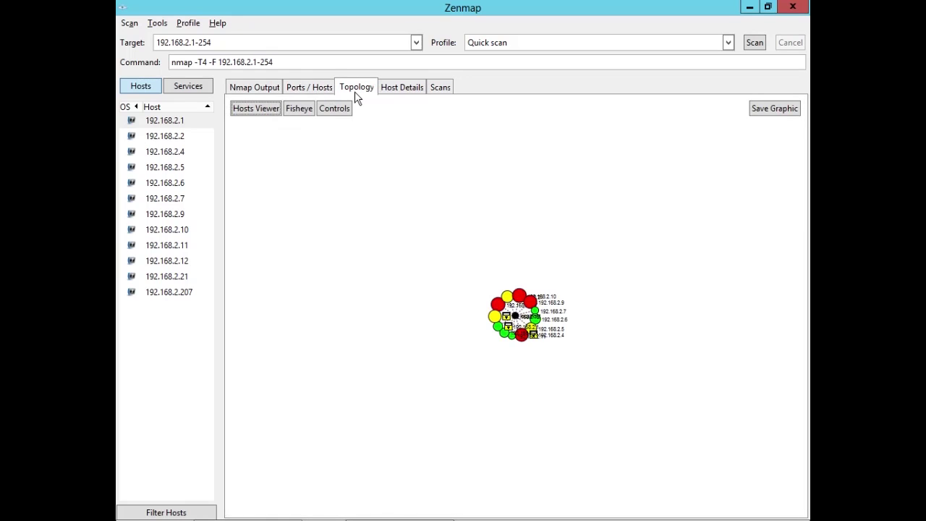
{"action": "left_click", "coordinate": [299, 110]}
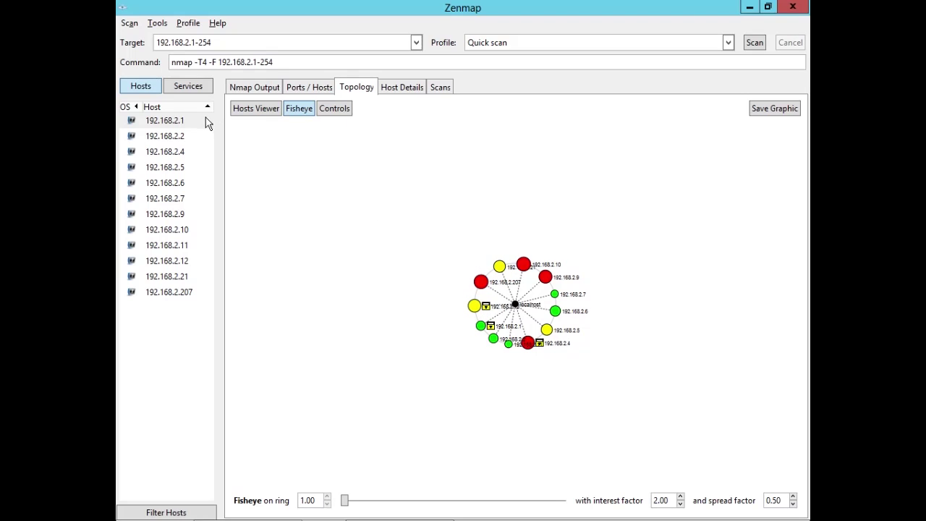
Examine the ports of hosts 192.168.2.2 and 192.168.2.4, and the host details of 192.168.2.4.
{"action": "left_click", "coordinate": [309, 90]}
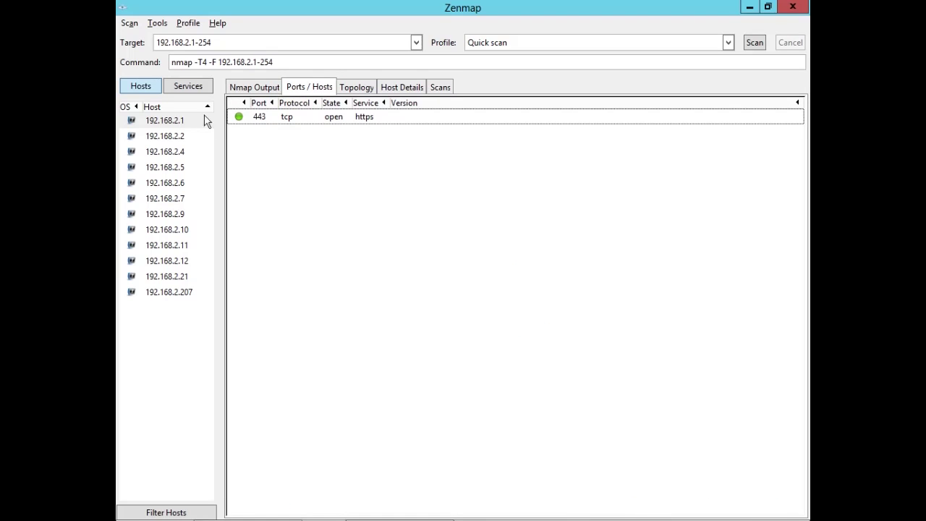
{"action": "left_click", "coordinate": [186, 136]}
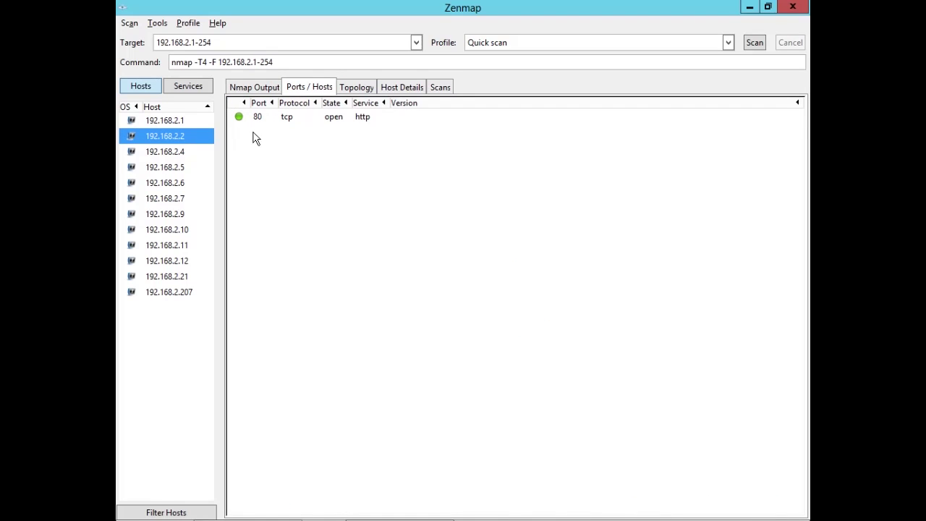
{"action": "left_click", "coordinate": [189, 155]}
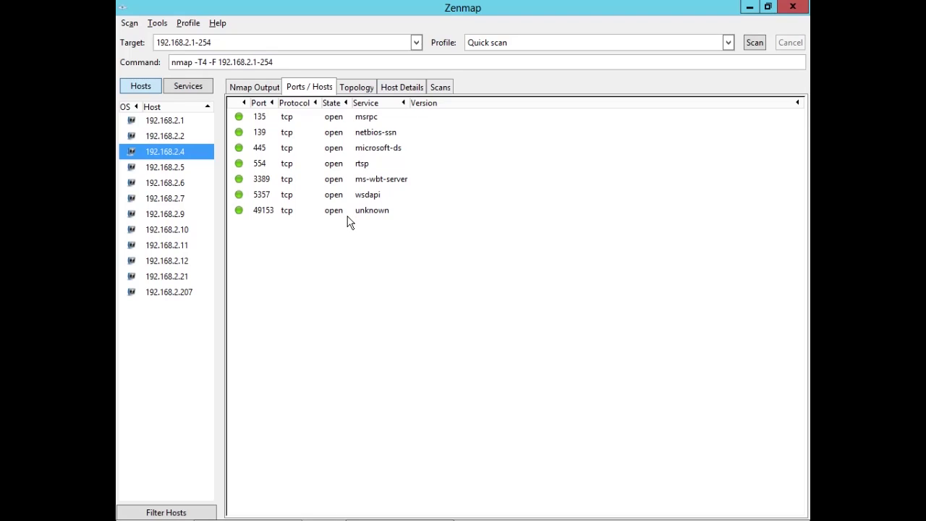
{"action": "left_click", "coordinate": [409, 89]}
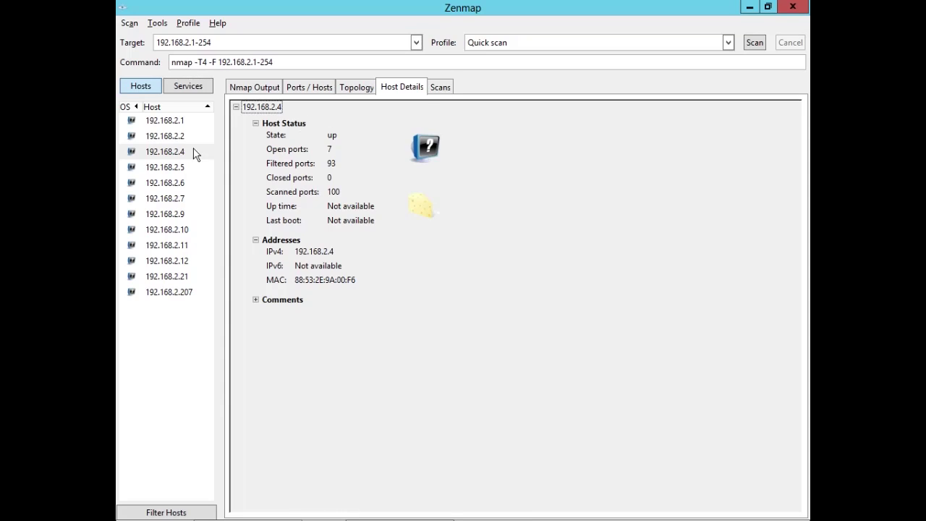
Examine the ports of host 192.168.2.5, selecting the printer and jetdirect entries.
{"action": "left_click", "coordinate": [185, 170]}
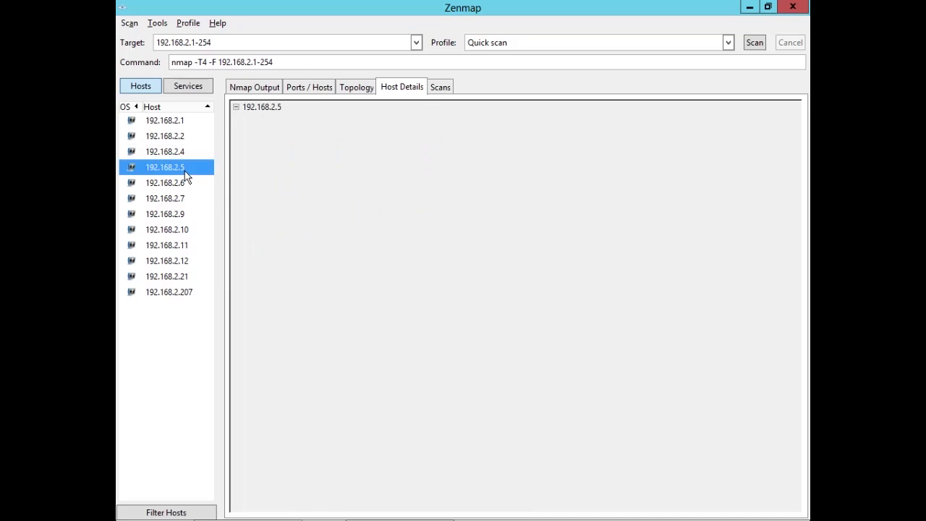
{"action": "left_click", "coordinate": [302, 88]}
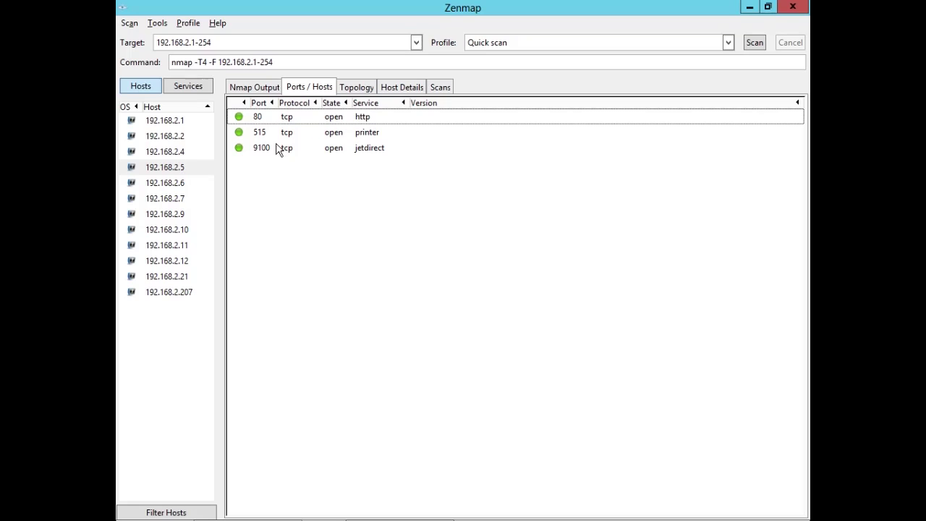
{"action": "left_click", "coordinate": [302, 138]}
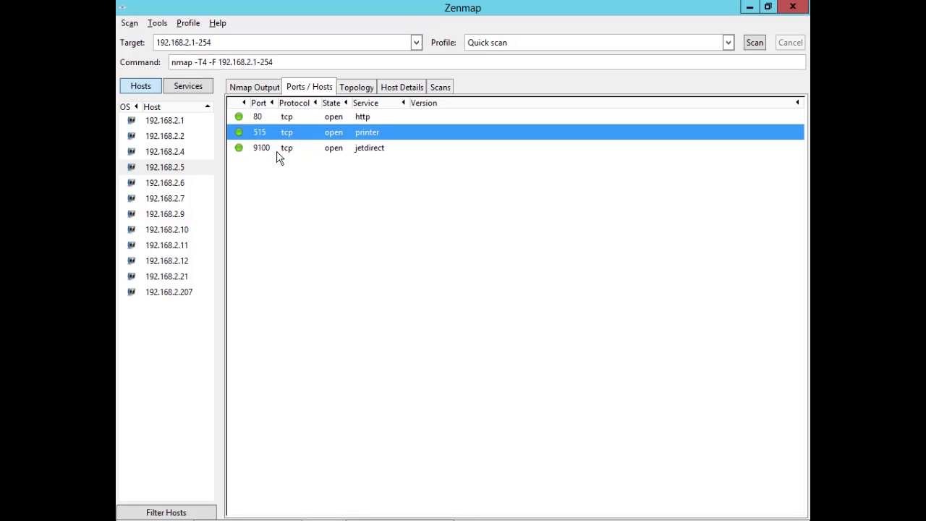
{"action": "left_click", "coordinate": [277, 150]}
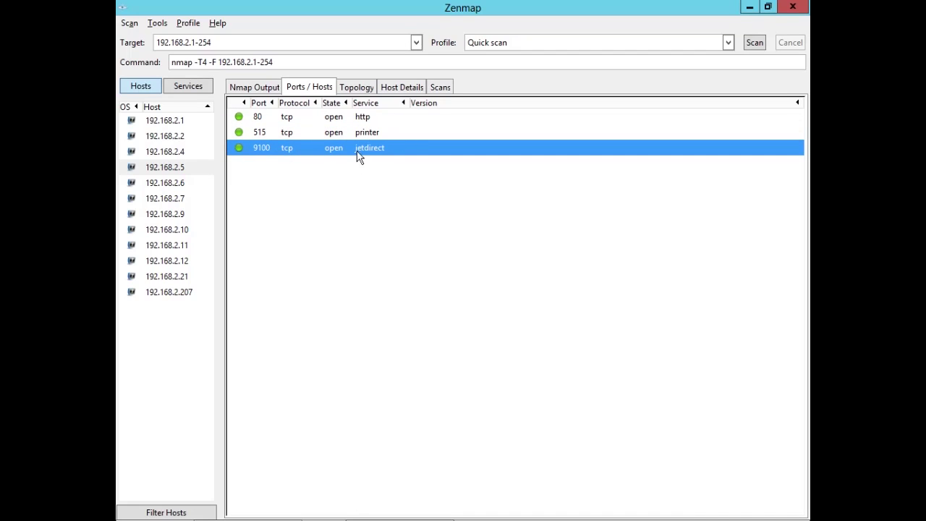
Go through the port lists of the hosts from 192.168.2.6 to 192.168.2.21 one after another.
{"action": "left_click", "coordinate": [167, 182]}
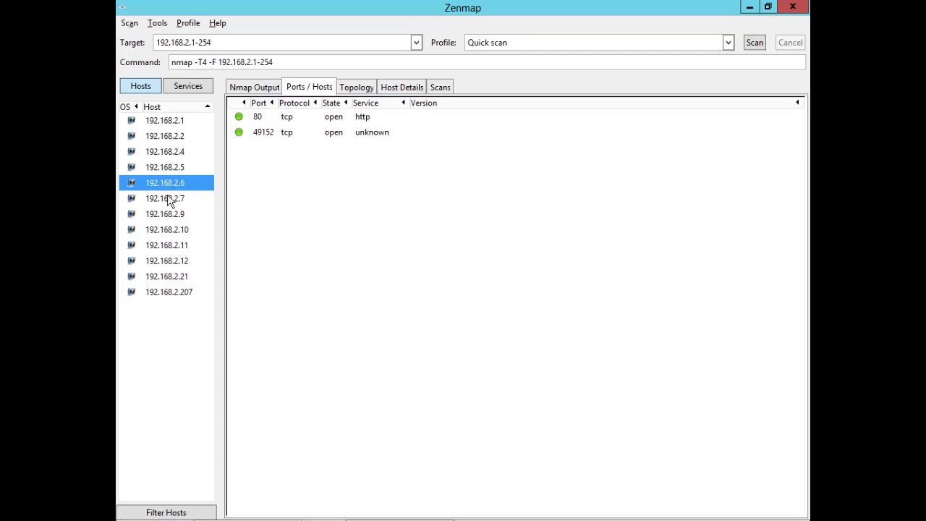
{"action": "left_click", "coordinate": [167, 199]}
{"action": "left_click", "coordinate": [167, 215]}
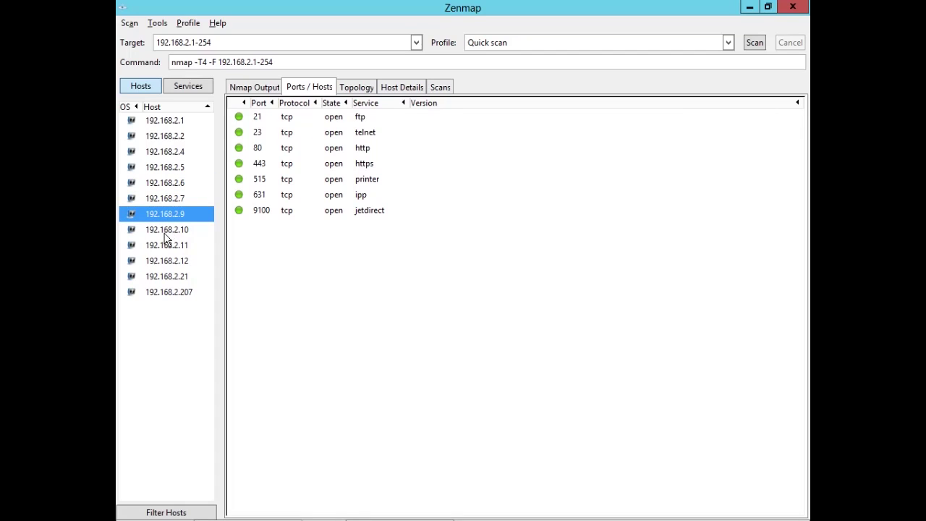
{"action": "left_click", "coordinate": [166, 232]}
{"action": "left_click", "coordinate": [166, 246]}
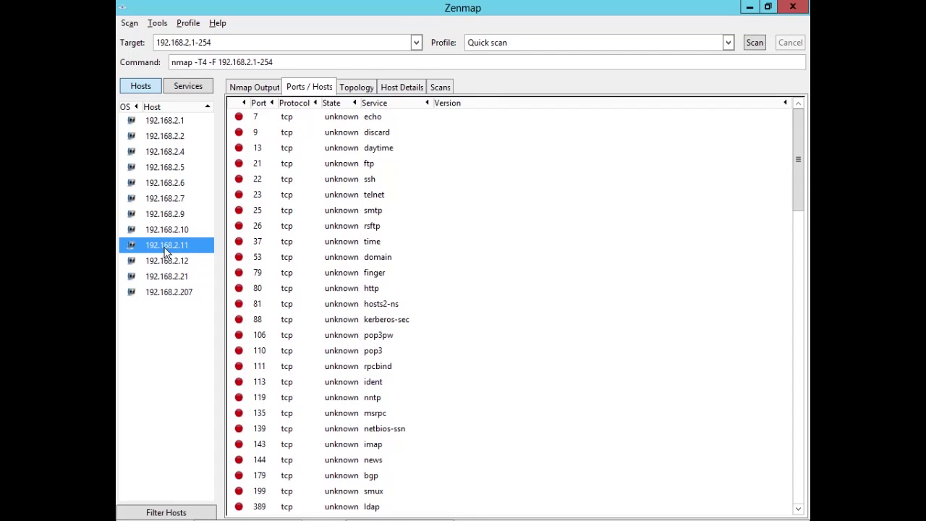
{"action": "mouse_move", "coordinate": [799, 171]}
{"action": "left_mouse_down"}
{"action": "mouse_move", "coordinate": [790, 420]}
{"action": "mouse_move", "coordinate": [788, 166]}
{"action": "left_mouse_up"}
{"action": "left_click", "coordinate": [190, 262]}
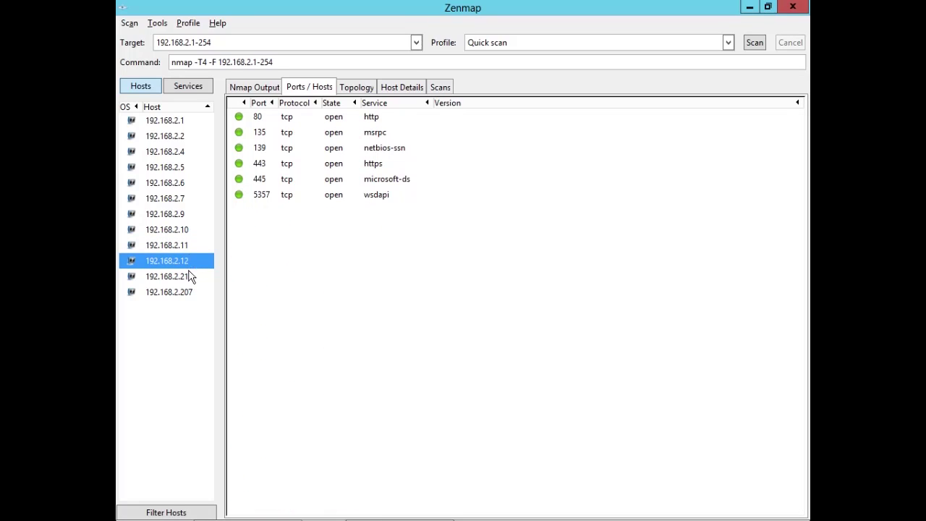
{"action": "left_click", "coordinate": [188, 276]}
Examine the ports of host 192.168.2.207, selecting the ms-sql-s, http, netbios-ssn and microsoft-ds entries.
{"action": "left_click", "coordinate": [188, 292]}
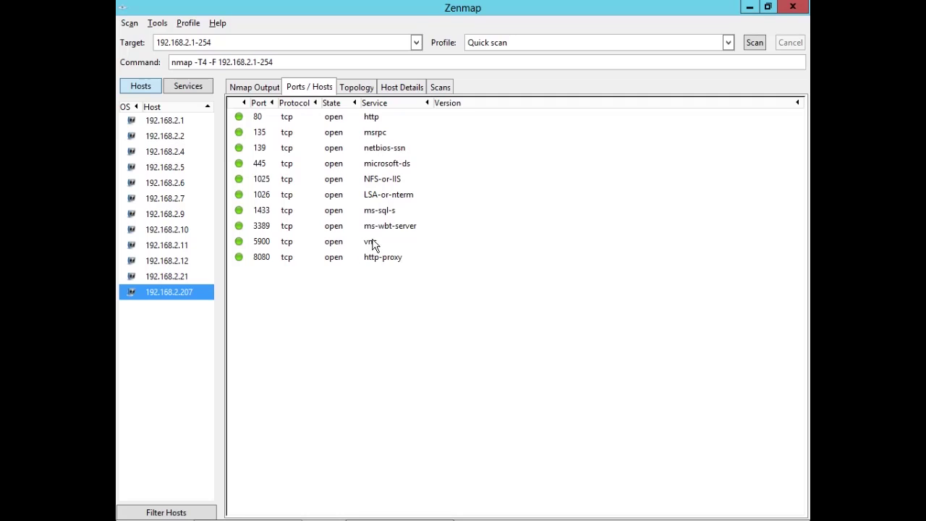
{"action": "left_click", "coordinate": [396, 214]}
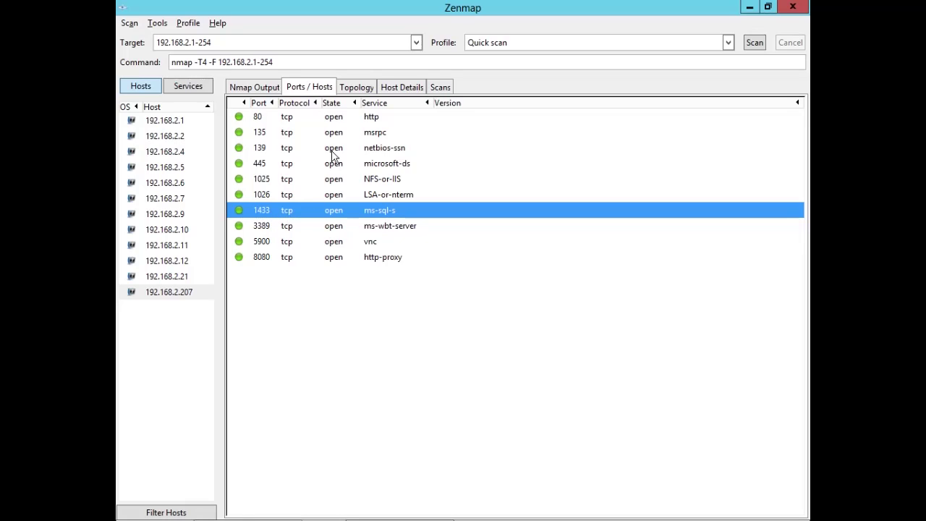
{"action": "left_click", "coordinate": [372, 122]}
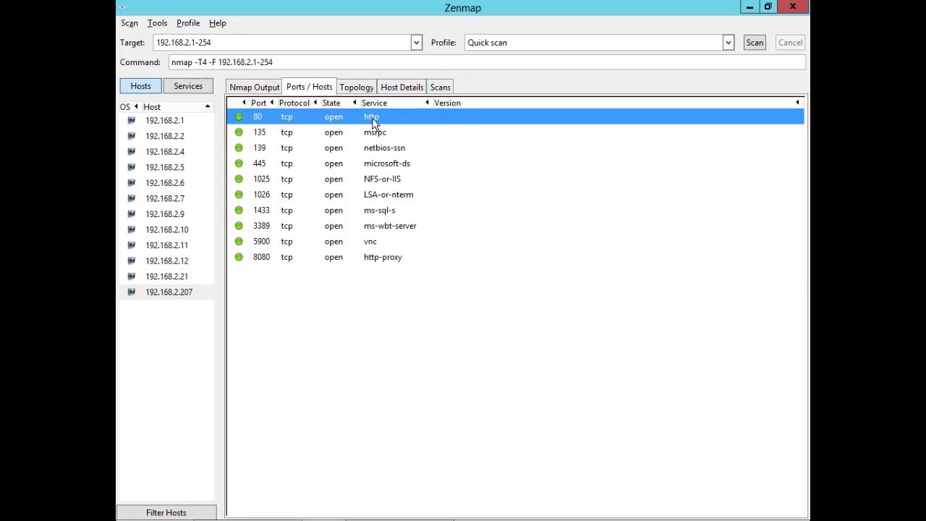
{"action": "left_click", "coordinate": [406, 148]}
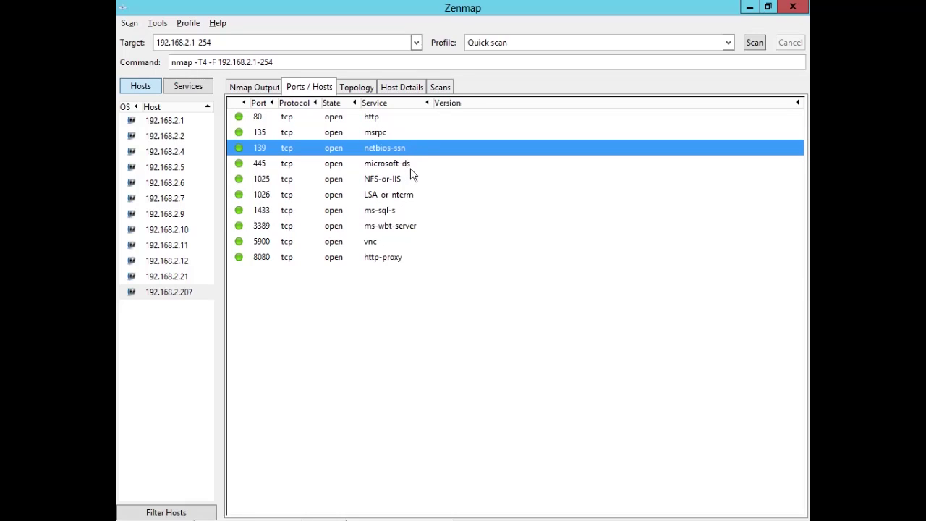
{"action": "left_click", "coordinate": [410, 169]}
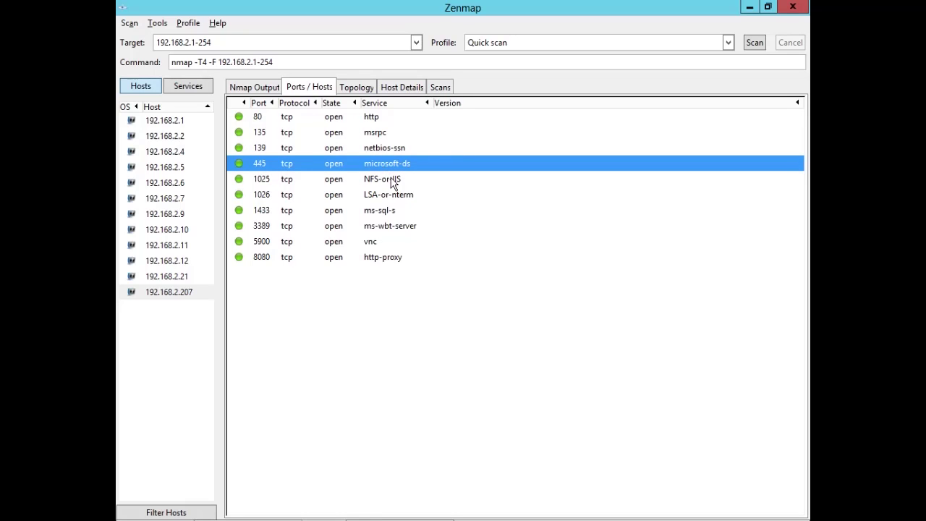
Revisit the scan output and switch the results to services, listing the hosts for the http service.
{"action": "left_click", "coordinate": [254, 89]}
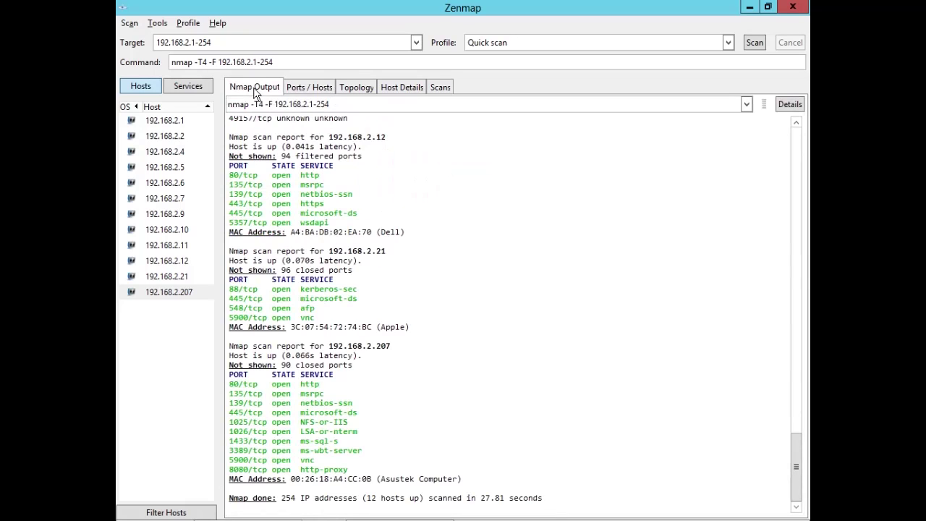
{"action": "left_click", "coordinate": [203, 87]}
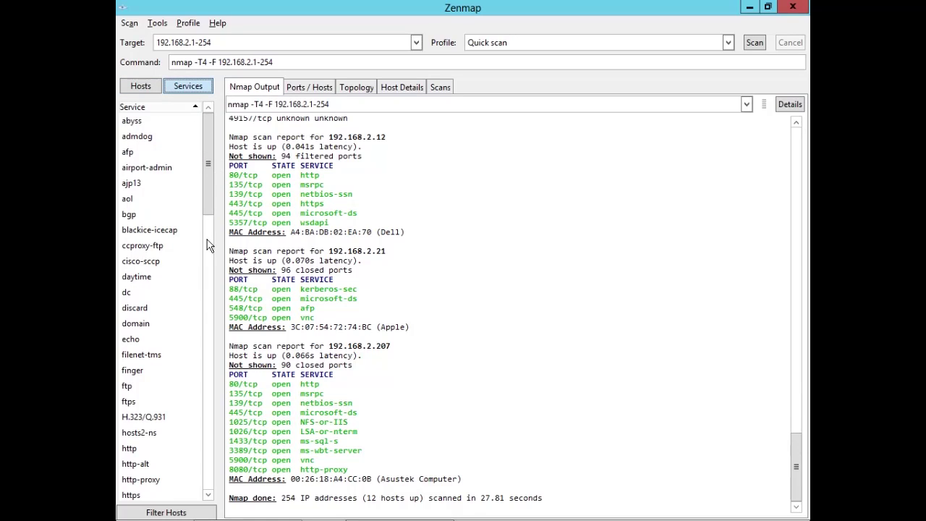
{"action": "left_click", "coordinate": [130, 449]}
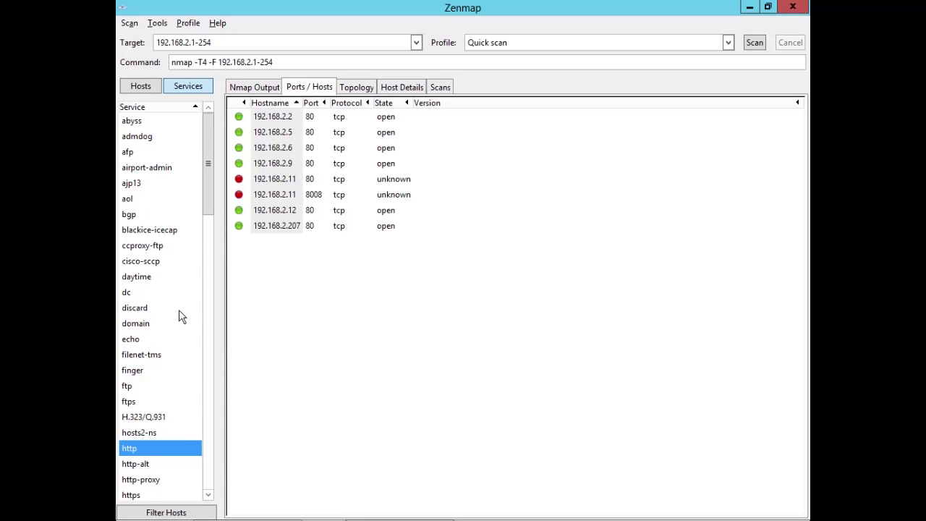